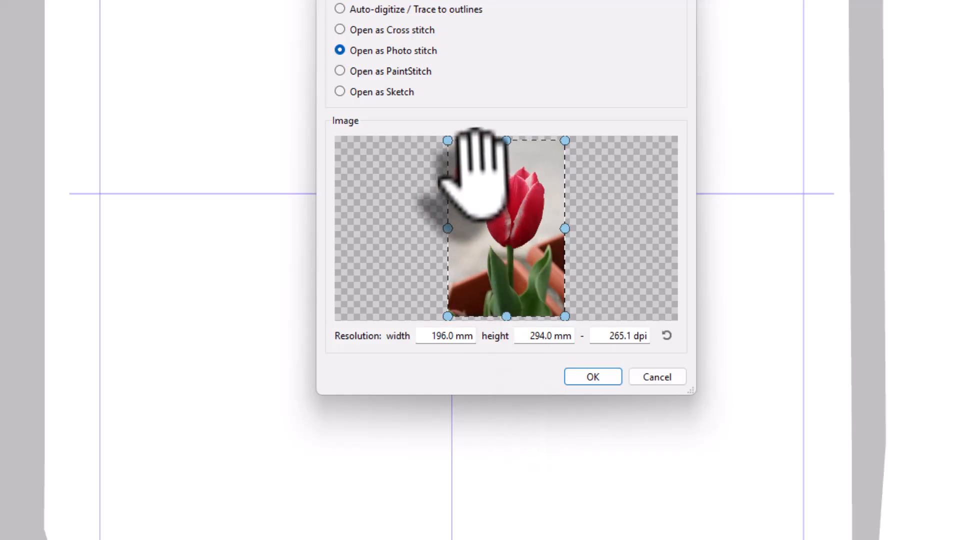
# Try cropping and repositioning the image frame around the tulip flower, and reset the frame to the full image.
pyautogui.click(446, 140)
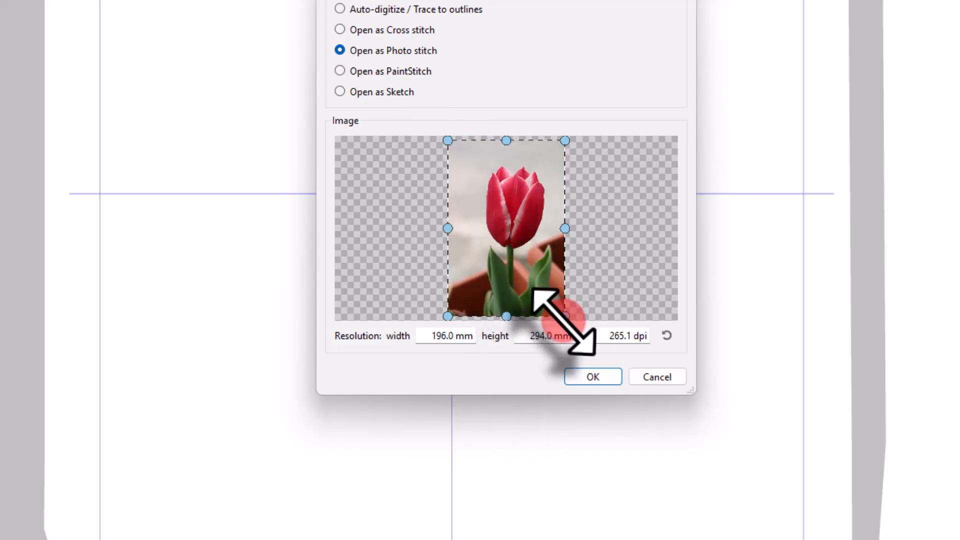
pyautogui.moveTo(564, 316); pyautogui.dragTo(565, 276)
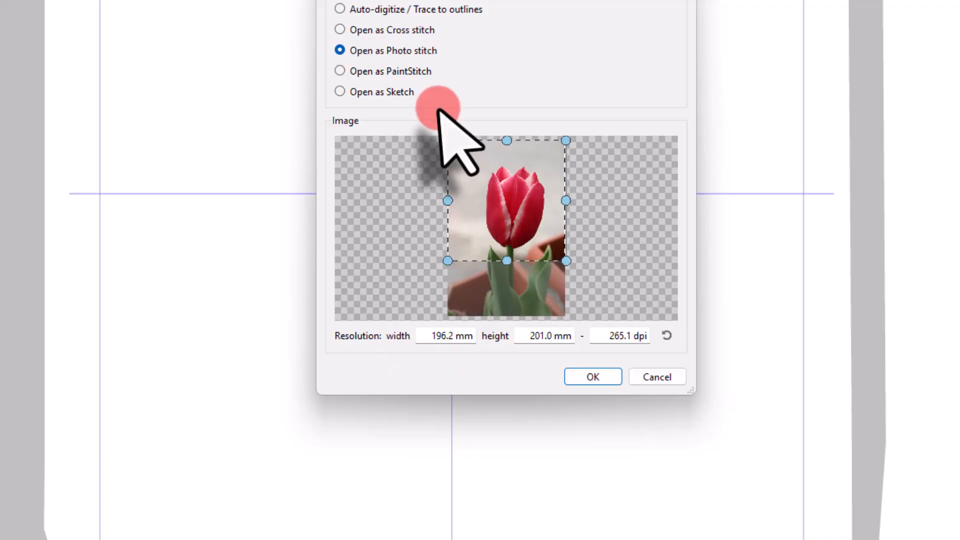
pyautogui.moveTo(450, 153); pyautogui.dragTo(451, 149)
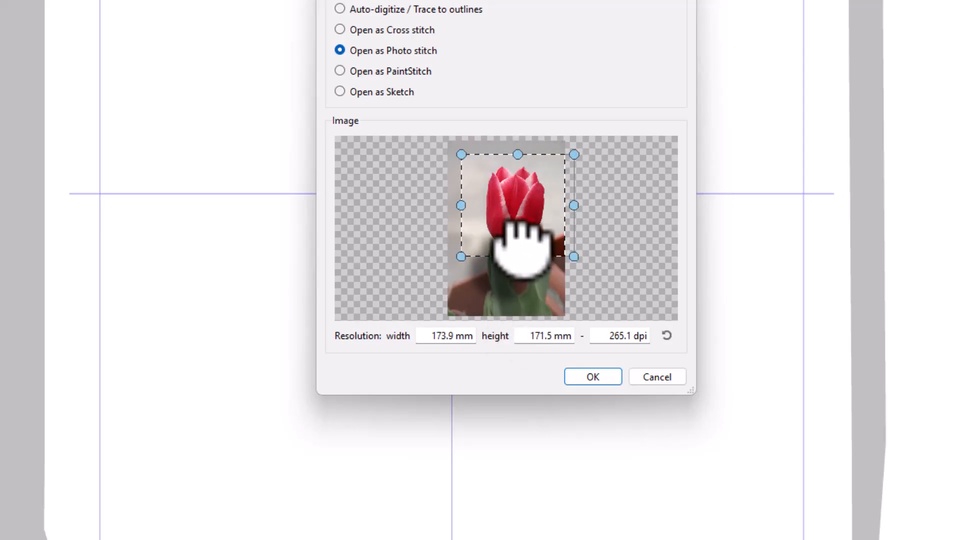
pyautogui.moveTo(447, 186); pyautogui.dragTo(545, 283)
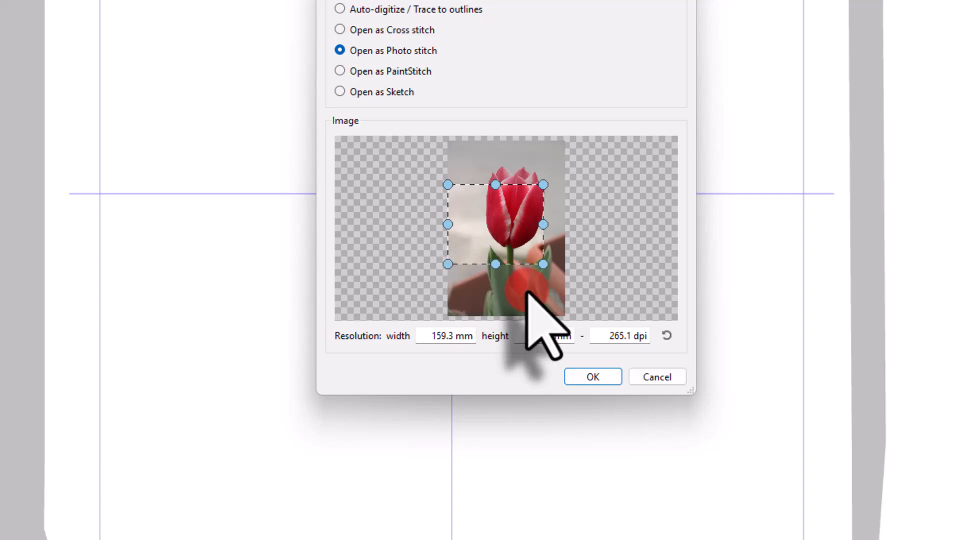
pyautogui.click(667, 336)
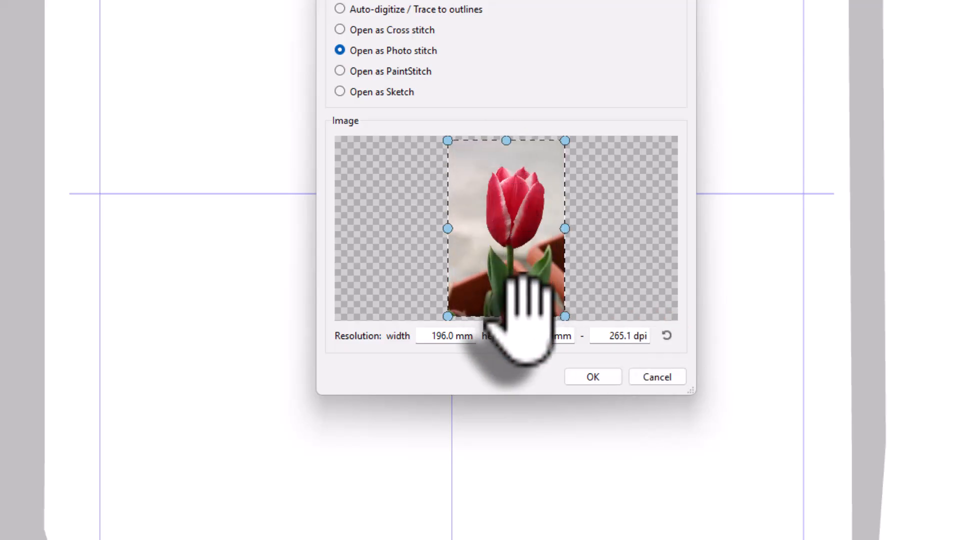
# Try loading the full tulip image as a Photo stitch at 196.0 by 294.0 mm.
pyautogui.moveTo(429, 336); pyautogui.dragTo(486, 345)
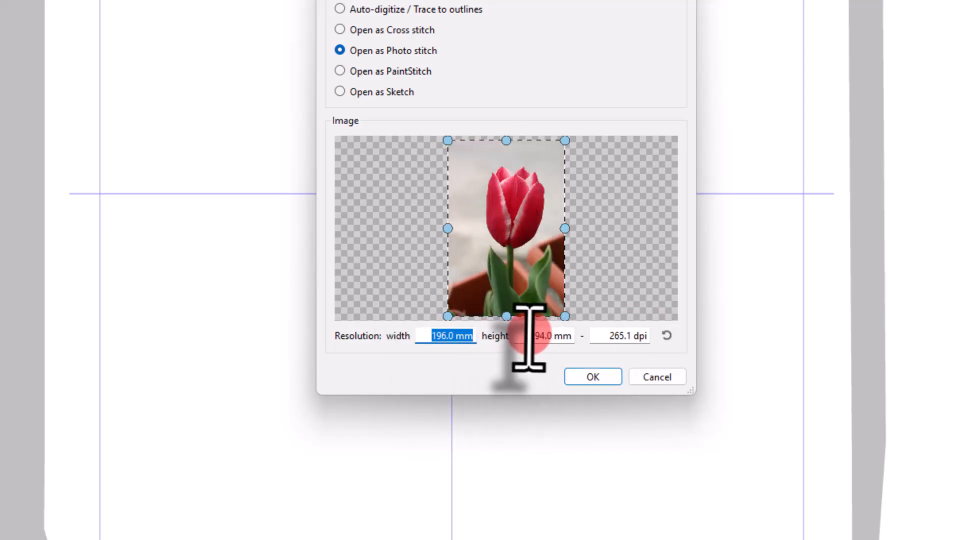
pyautogui.moveTo(551, 336); pyautogui.dragTo(526, 336)
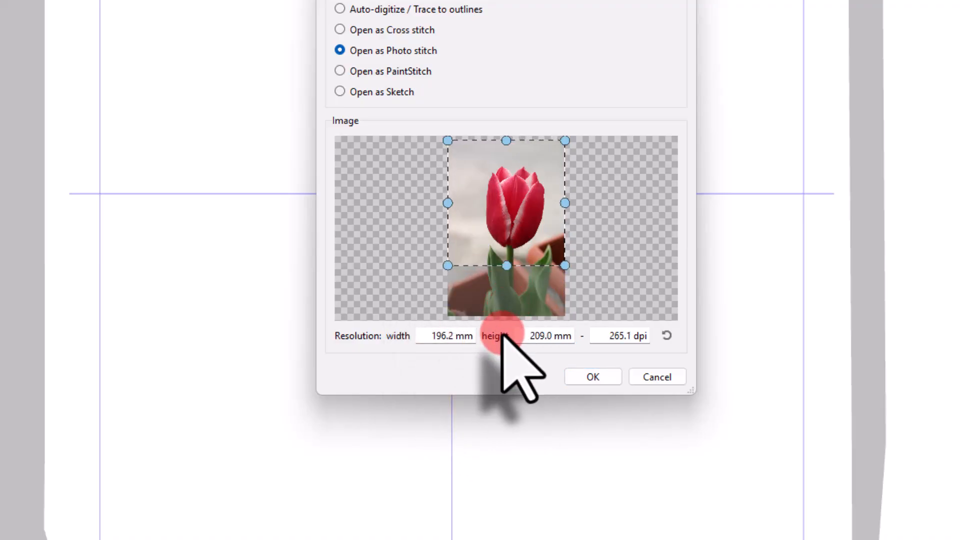
pyautogui.moveTo(517, 338); pyautogui.dragTo(553, 340)
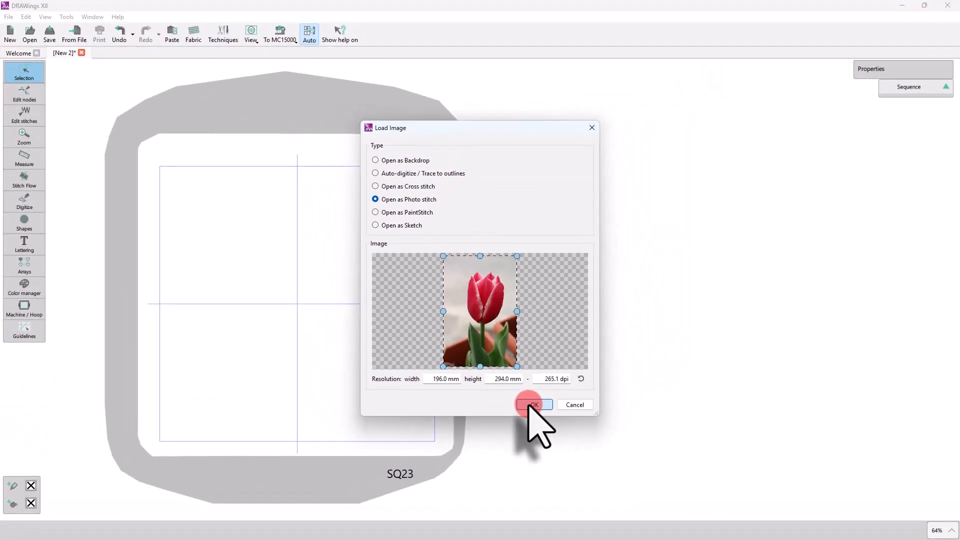
pyautogui.click(555, 307)
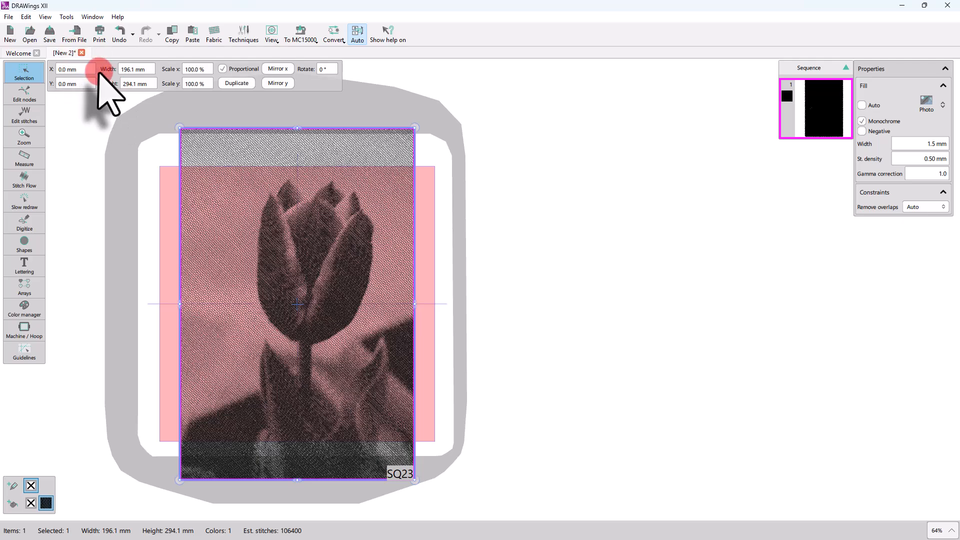
pyautogui.click(192, 175)
pyautogui.click(441, 200)
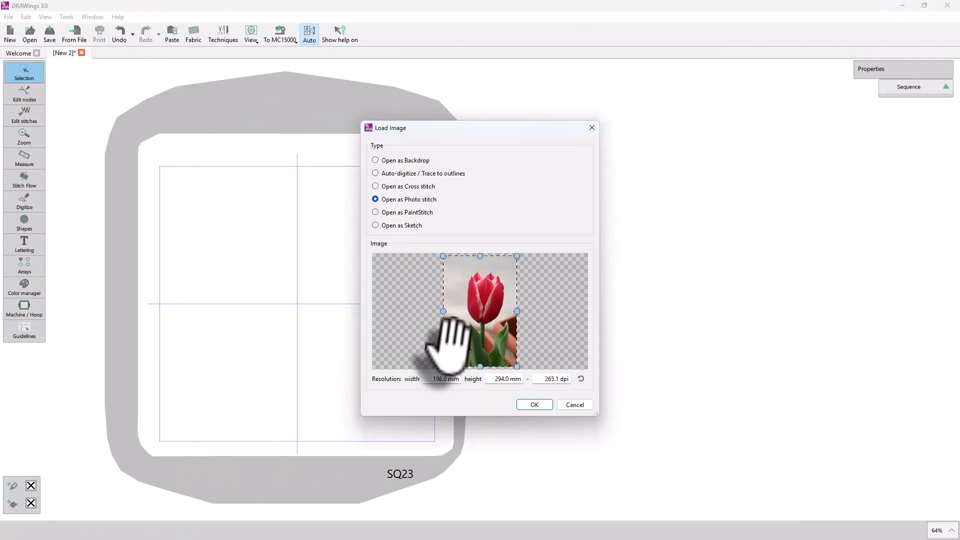
# Set the tulip image to 150.0 mm wide and 225 mm high and load it as a Photo stitch.
pyautogui.doubleClick(503, 378)
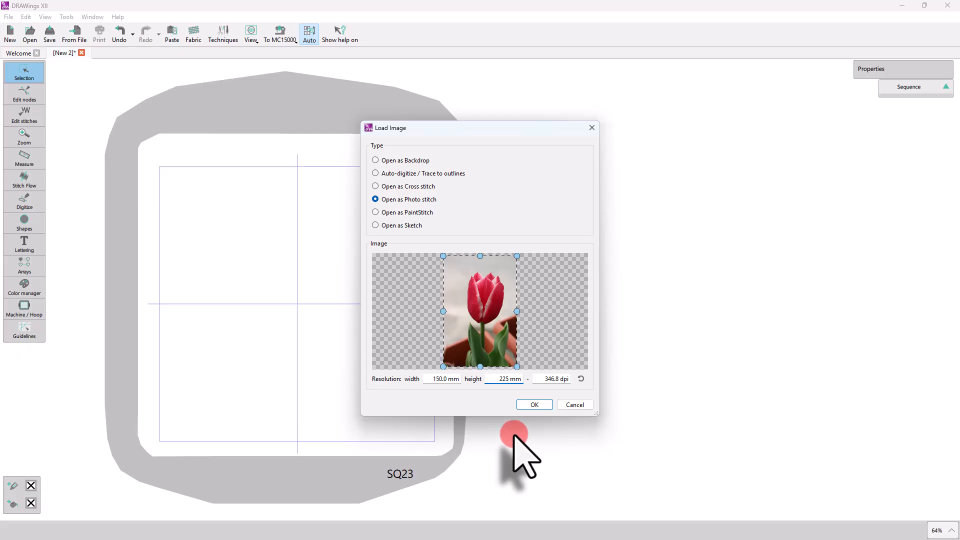
pyautogui.click(534, 404)
pyautogui.click(431, 386)
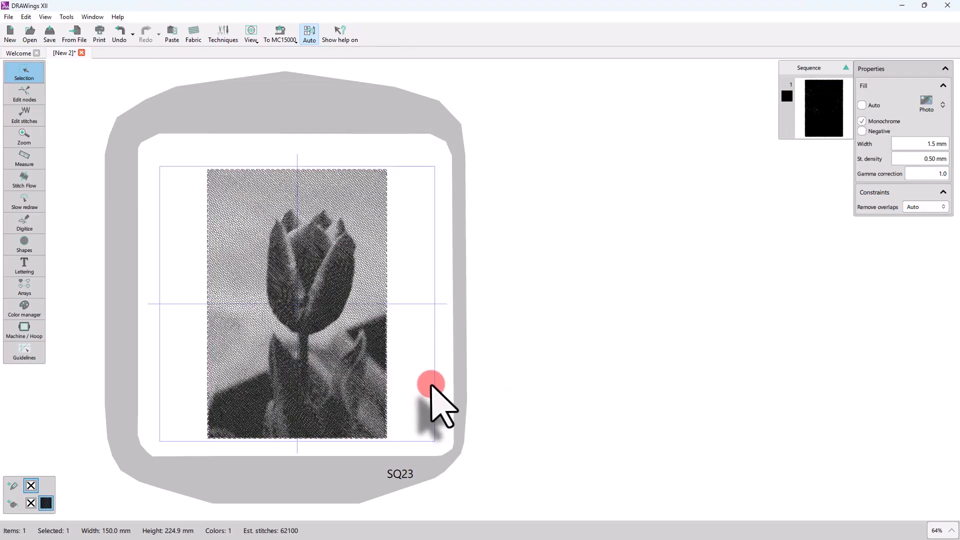
pyautogui.scroll(1, 395, 431)
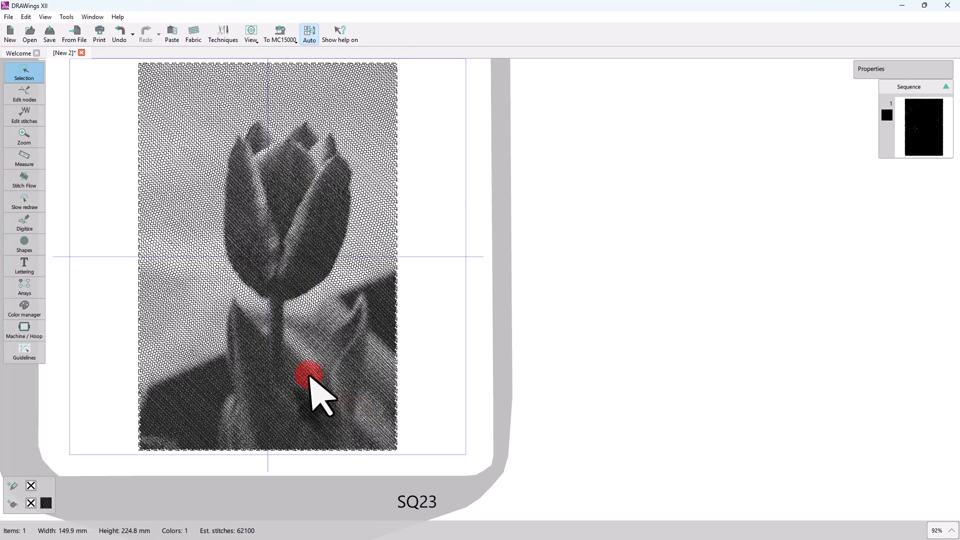
pyautogui.scroll(1, 279, 375)
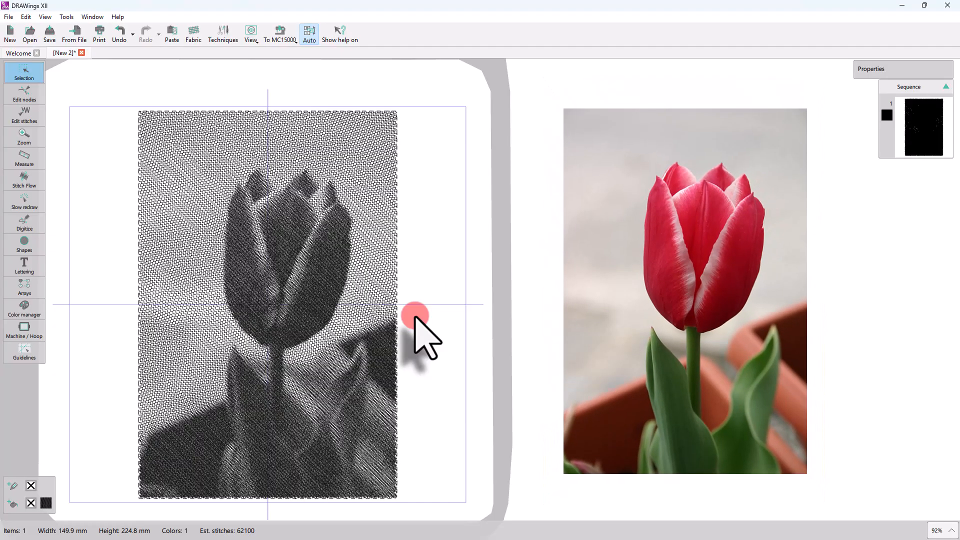
# Select the tulip photo stitch design and enable the Negative option for its fill.
pyautogui.click(356, 315)
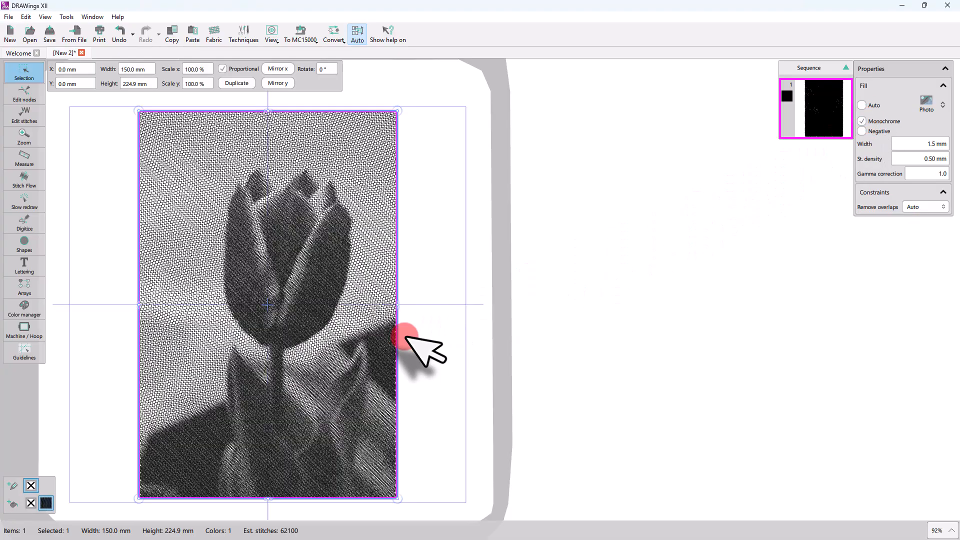
pyautogui.scroll(5, 257, 422)
pyautogui.scroll(-5, 257, 419)
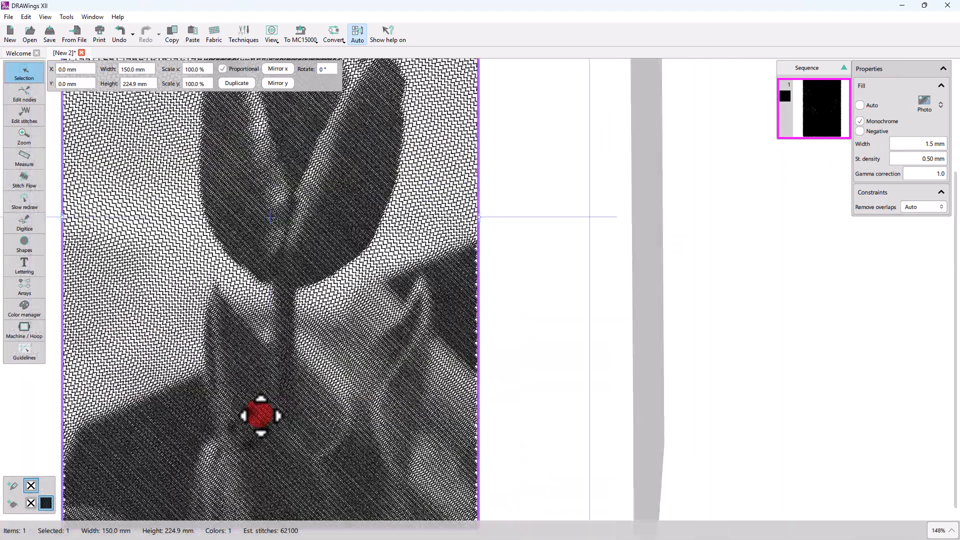
pyautogui.click(861, 131)
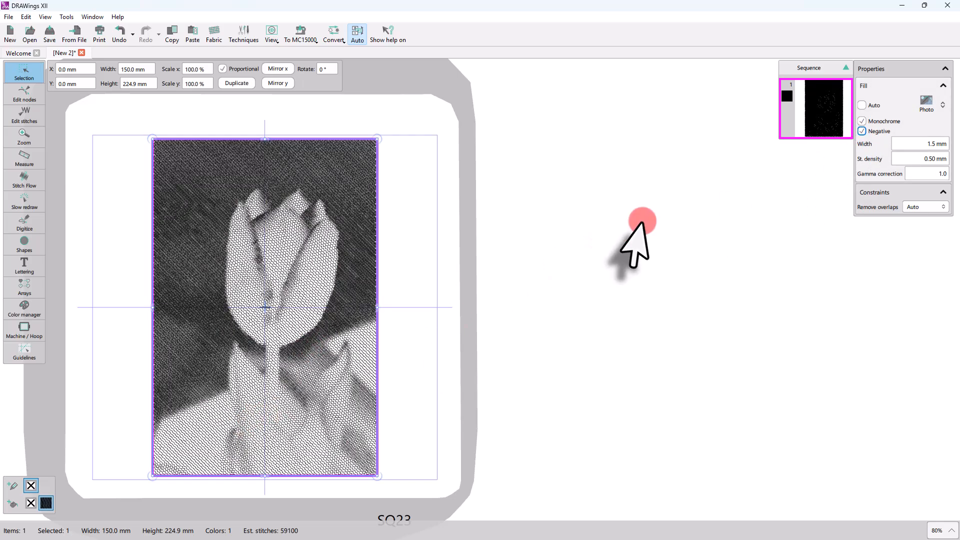
pyautogui.click(862, 131)
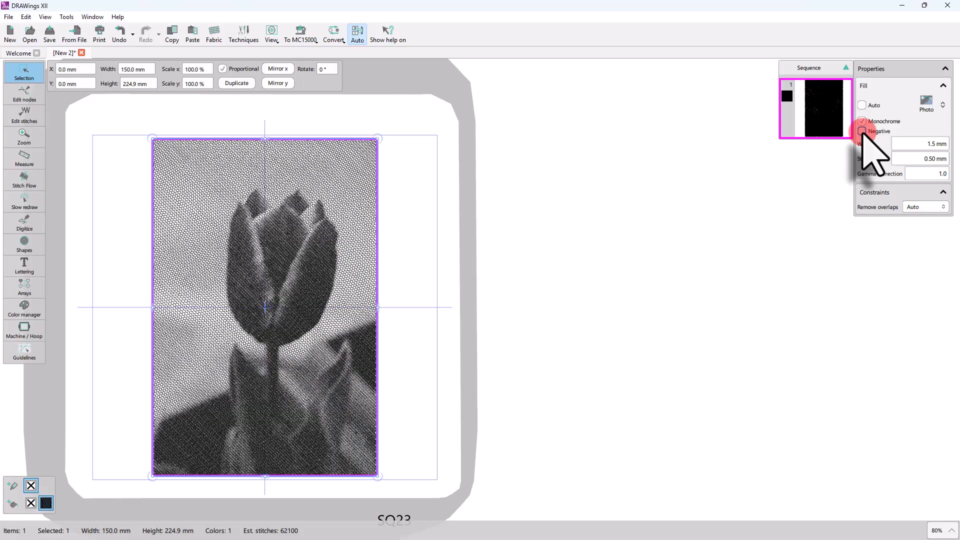
pyautogui.click(862, 131)
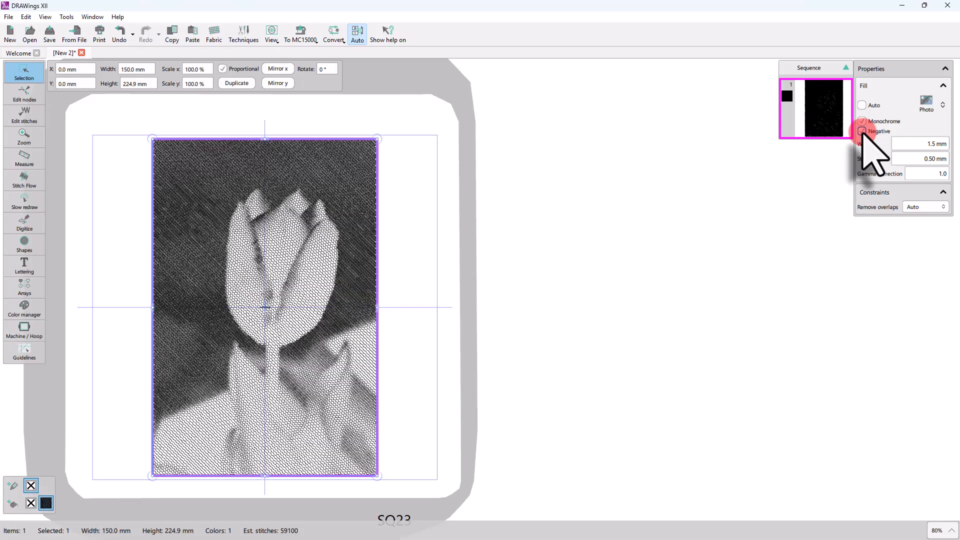
# Change the fill thread color of the tulip design to the coral red #ff614a.
pyautogui.click(46, 504)
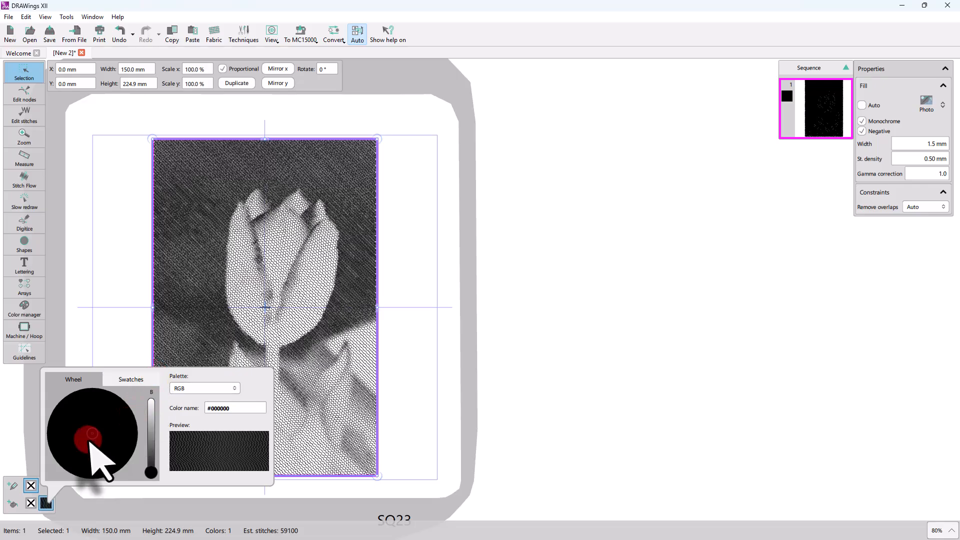
pyautogui.moveTo(92, 435); pyautogui.dragTo(93, 420)
pyautogui.click(151, 472)
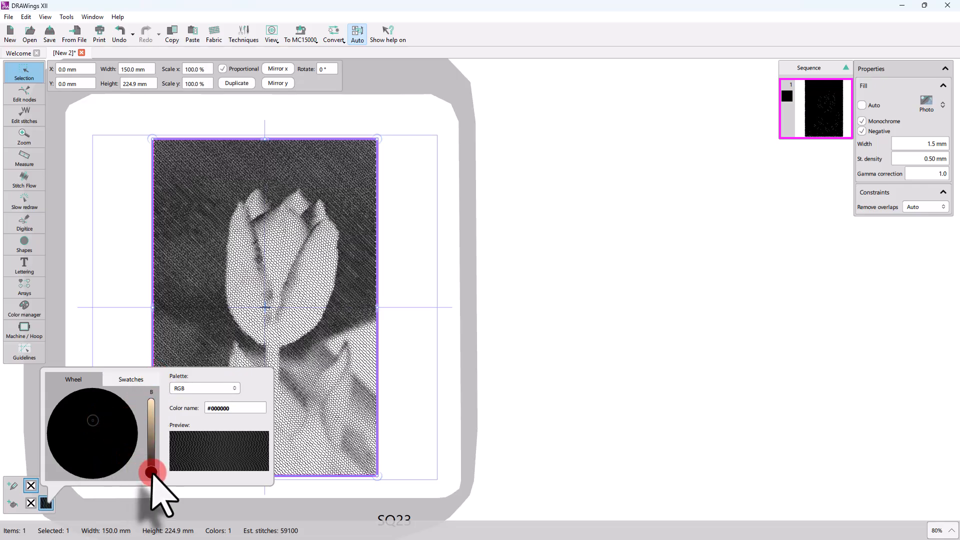
pyautogui.moveTo(151, 472); pyautogui.dragTo(151, 400)
pyautogui.moveTo(101, 418); pyautogui.dragTo(123, 427)
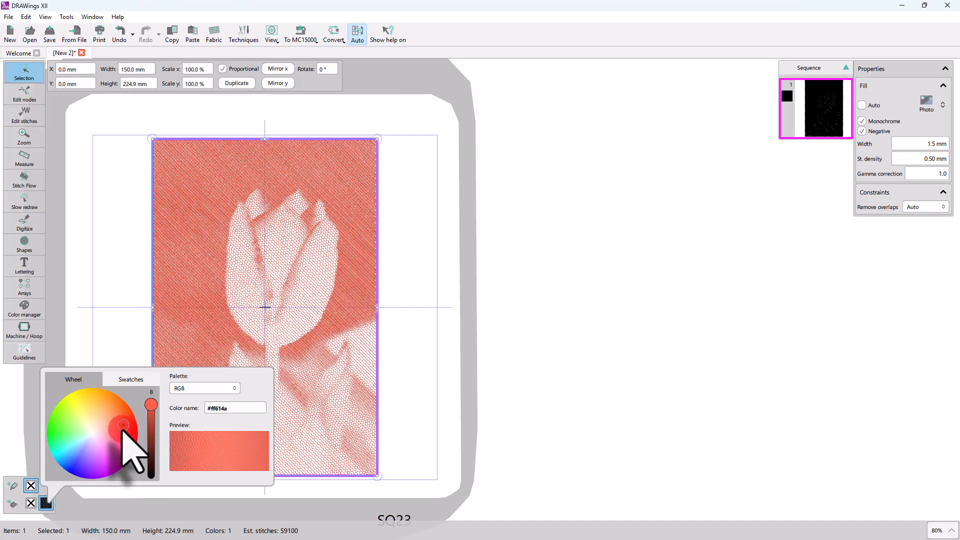
pyautogui.click(409, 369)
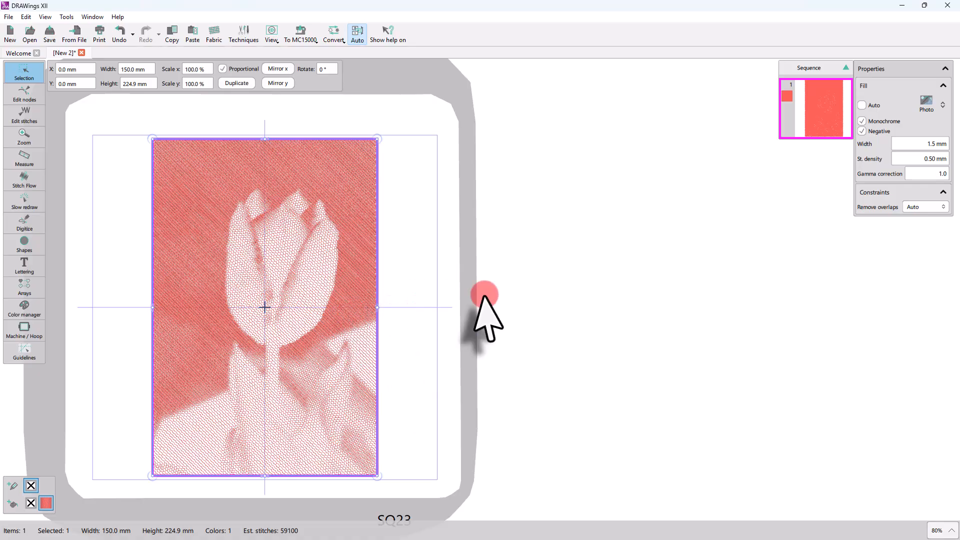
# Disable the Monochrome option so the tulip is stitched in black, yellow, magenta and cyan.
pyautogui.click(886, 122)
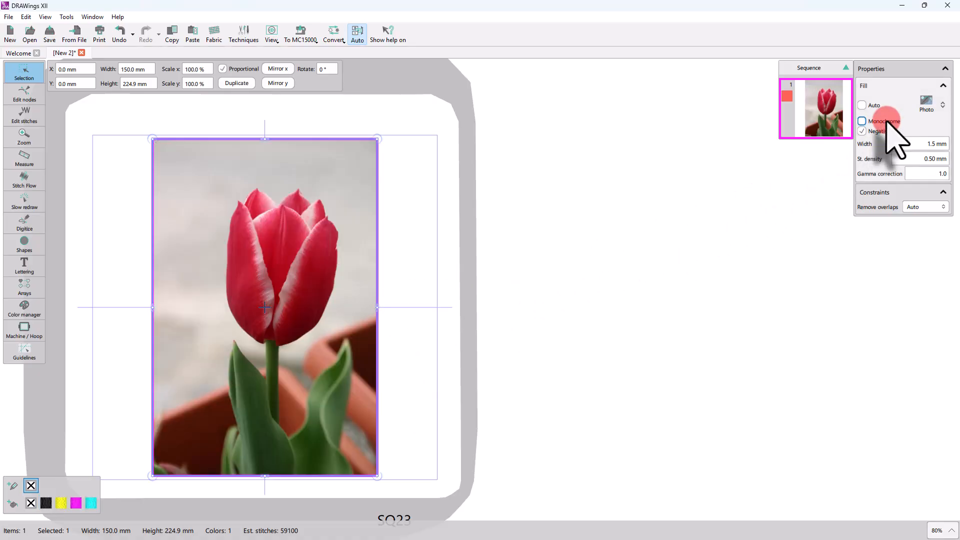
pyautogui.click(418, 392)
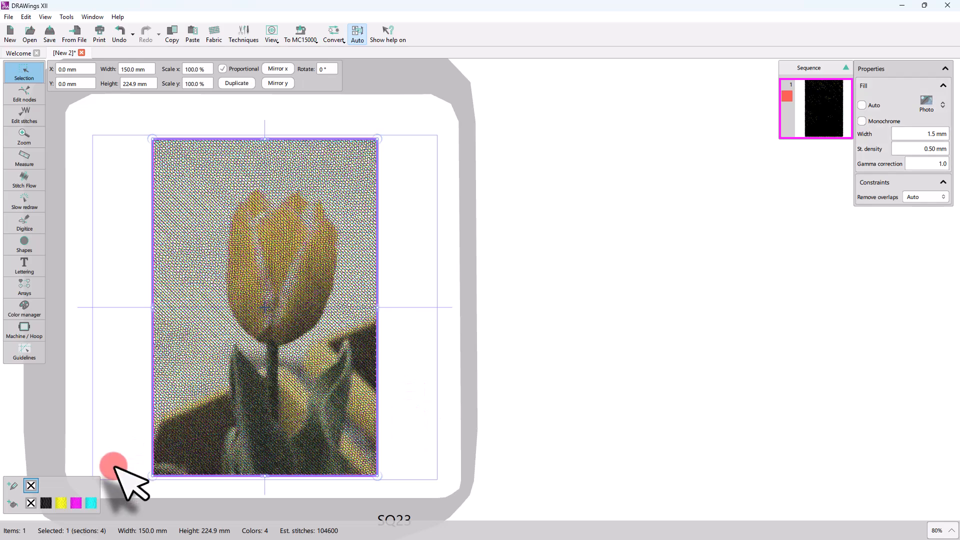
# Try darkening the yellow thread color of the tulip design to #6e6e00.
pyautogui.moveTo(60, 501)
pyautogui.mouseDown()
pyautogui.moveTo(64, 510)
pyautogui.moveTo(300, 364)
pyautogui.moveTo(320, 286)
pyautogui.moveTo(301, 266)
pyautogui.moveTo(128, 483)
pyautogui.moveTo(58, 508)
pyautogui.mouseUp()
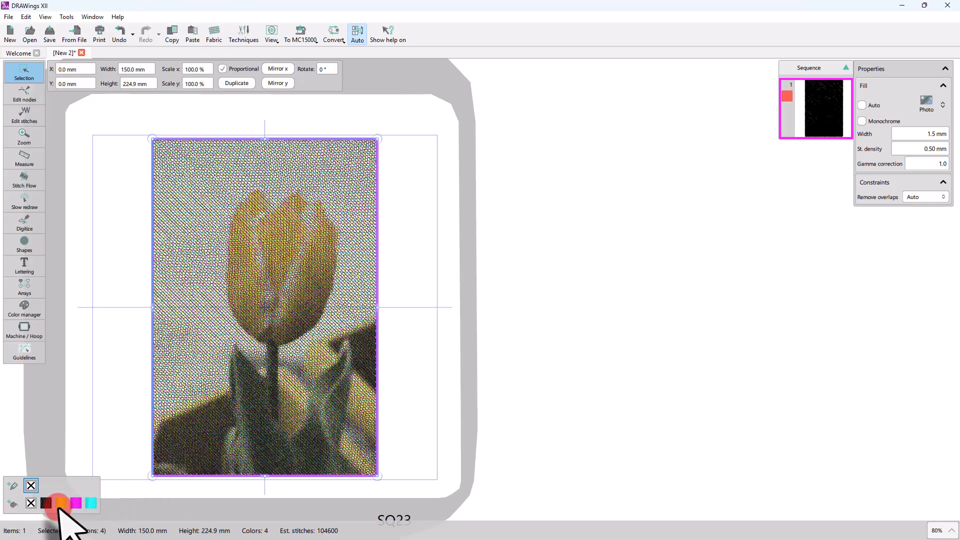
pyautogui.rightClick(60, 505)
pyautogui.click(88, 477)
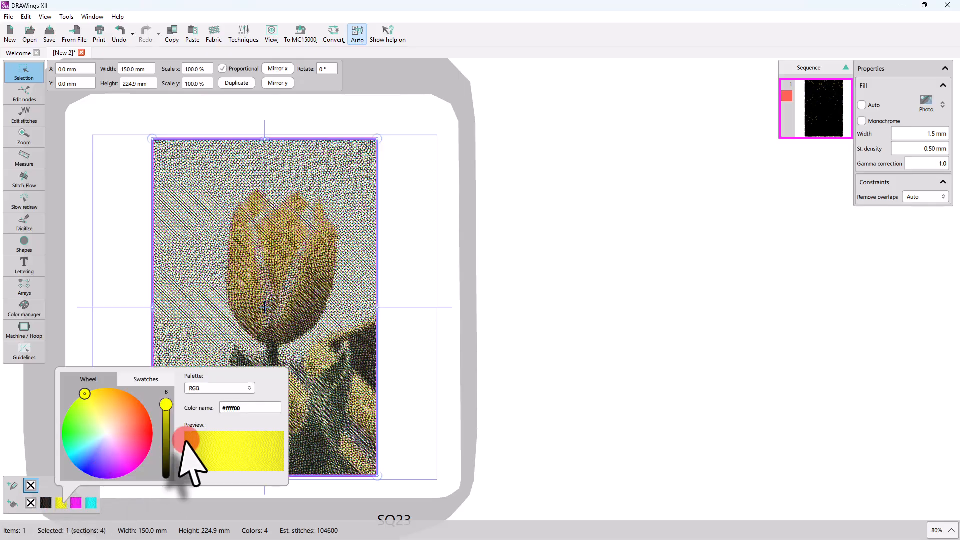
pyautogui.moveTo(165, 403); pyautogui.dragTo(142, 440)
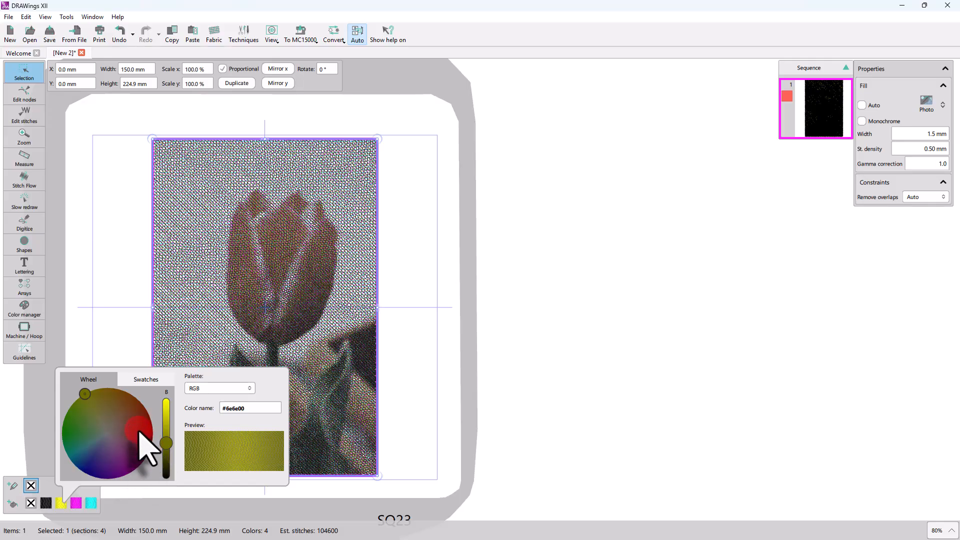
pyautogui.click(138, 430)
pyautogui.press('Escape')
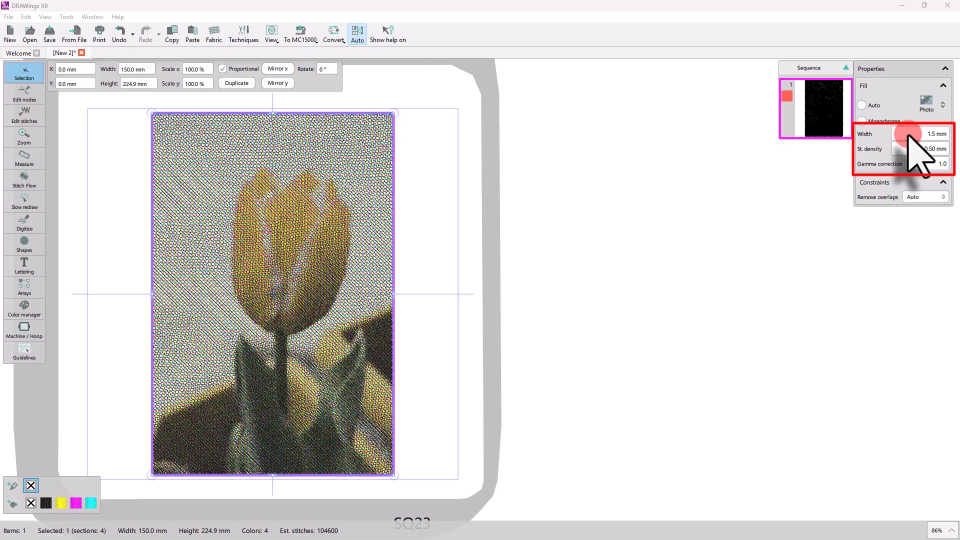
# Try fill widths of 2.0 mm and 1.0 mm on the color photo stitch.
pyautogui.click(908, 134)
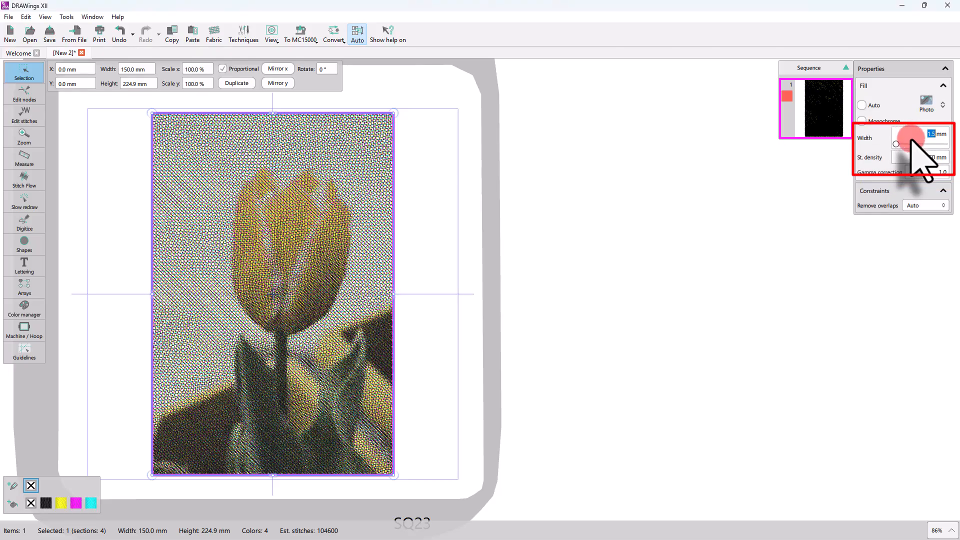
pyautogui.write('2')
pyautogui.press('Return')
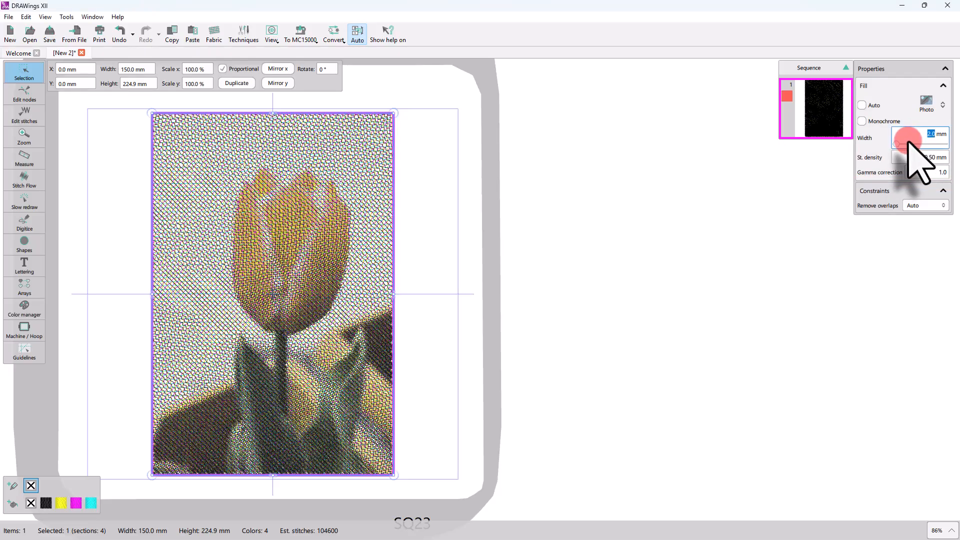
pyautogui.write('1')
pyautogui.press('Return')
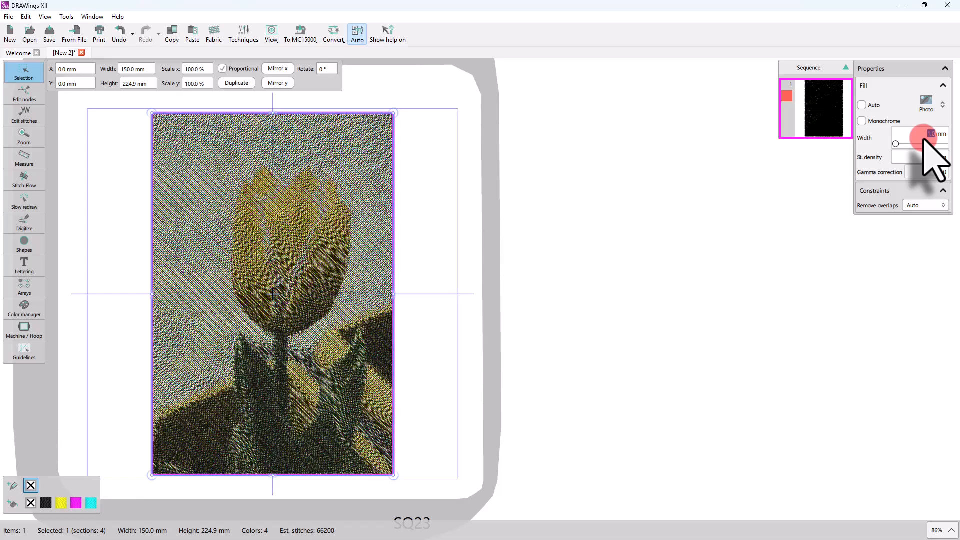
# Set the fill width of the color photo stitch to 2.0 mm.
pyautogui.scroll(6, 245, 338)
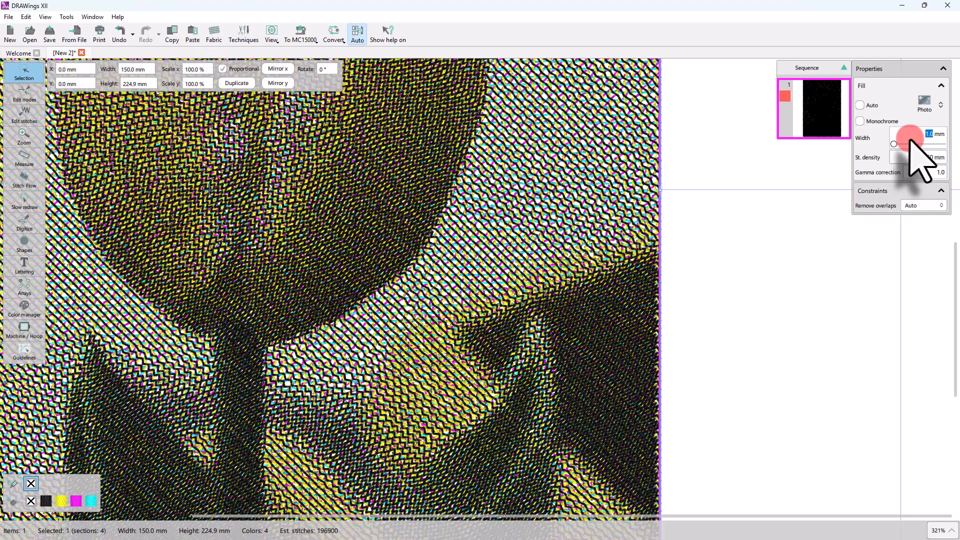
pyautogui.write('2')
pyautogui.press('Return')
pyautogui.scroll(-1, 567, 333)
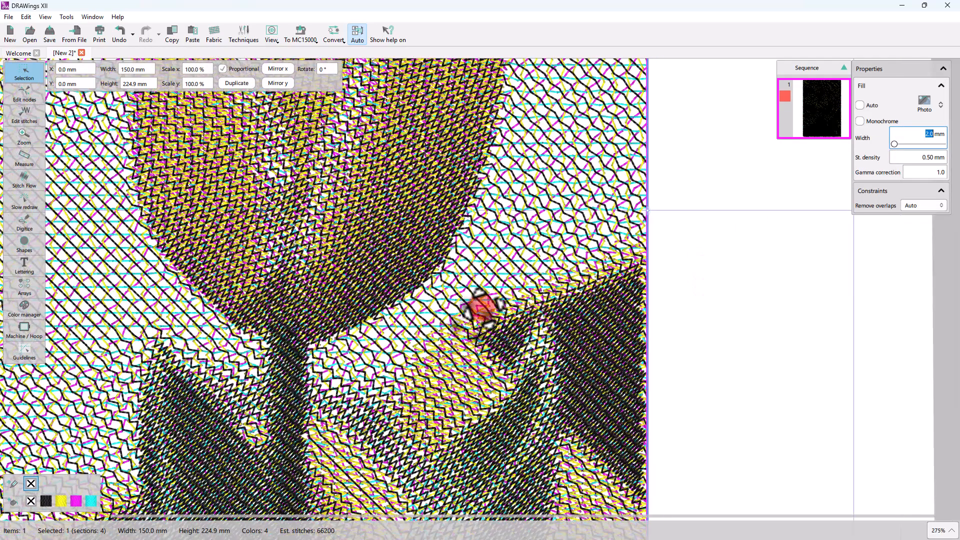
pyautogui.scroll(-6, 321, 296)
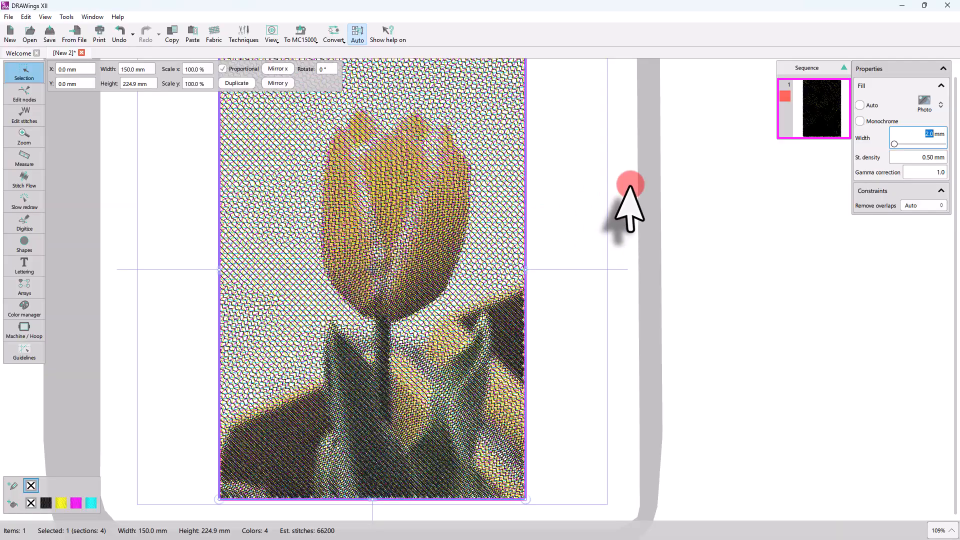
# Set the color photo stitch's fill width to 1.5 mm and its stitch density to 0.80 mm.
pyautogui.press('Return')
pyautogui.click(925, 150)
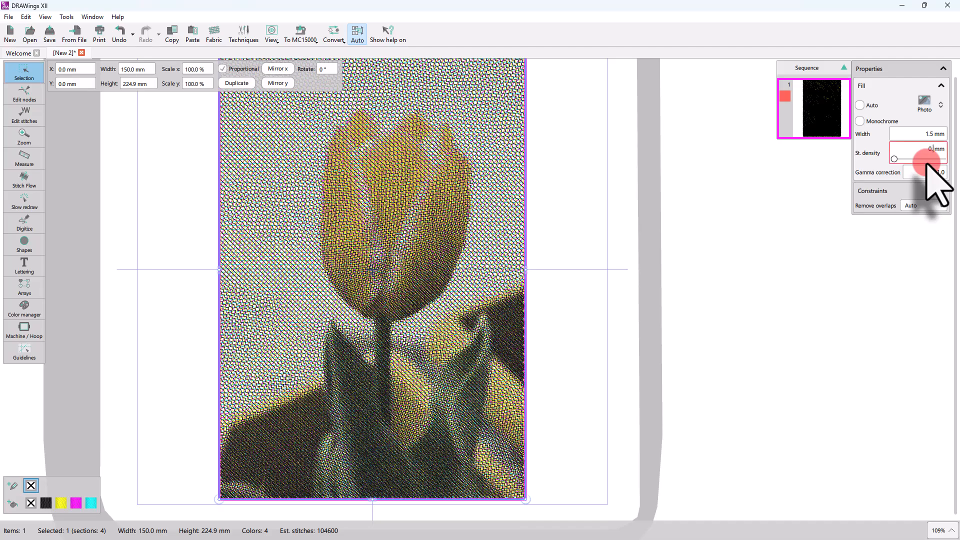
pyautogui.press('Return')
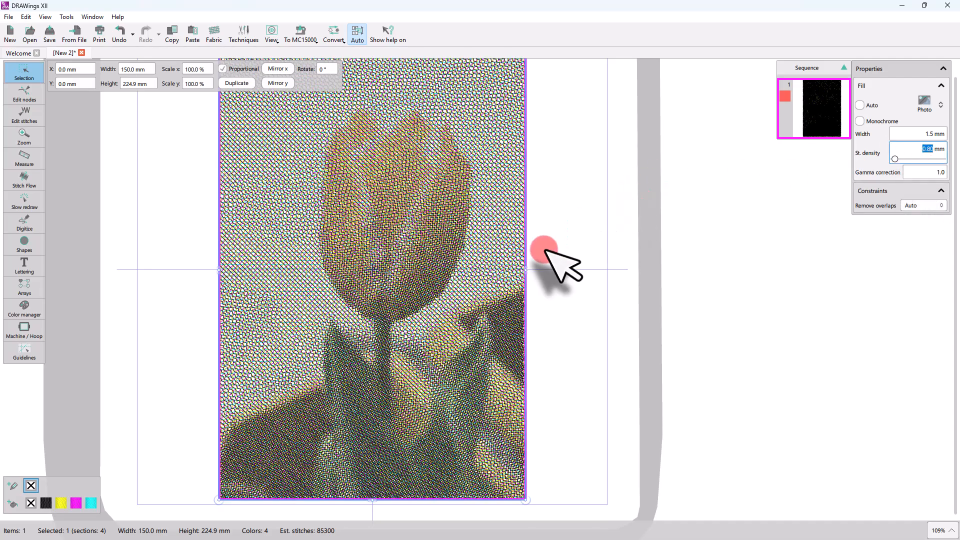
# Raise the gamma correction of the photo stitch in stages to 2.1, 2.4 and finally 2.7.
pyautogui.scroll(5, 505, 277)
pyautogui.scroll(2, 350, 357)
pyautogui.scroll(-2, 836, 207)
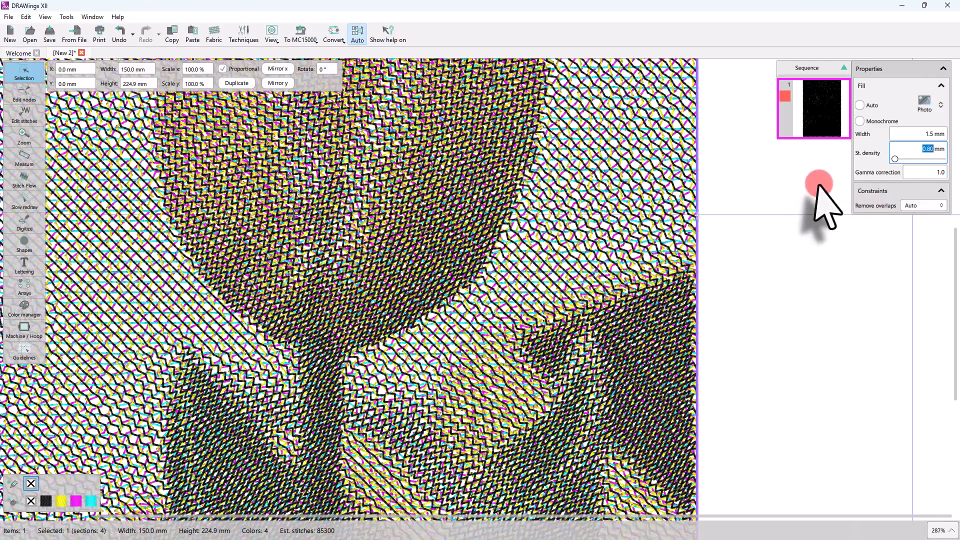
pyautogui.click(915, 173)
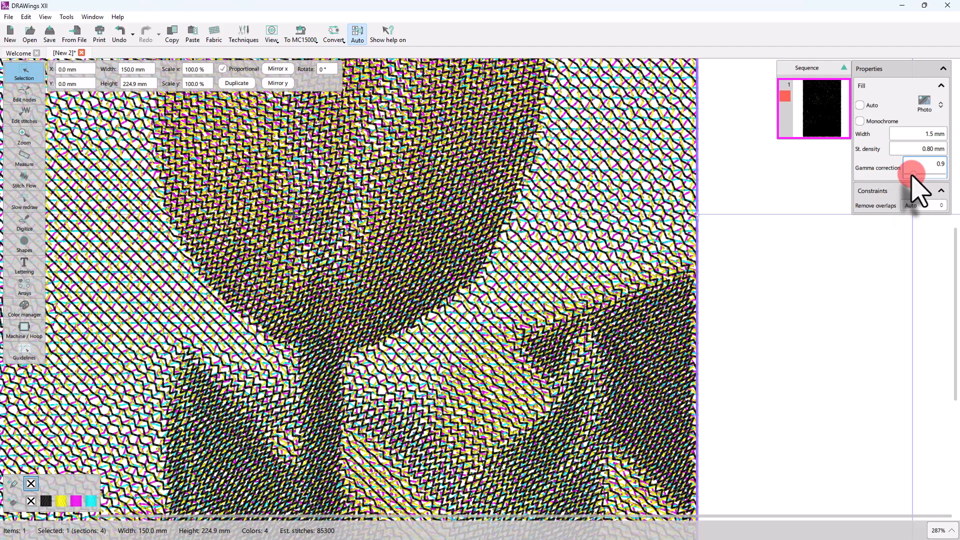
pyautogui.moveTo(904, 175); pyautogui.dragTo(914, 175)
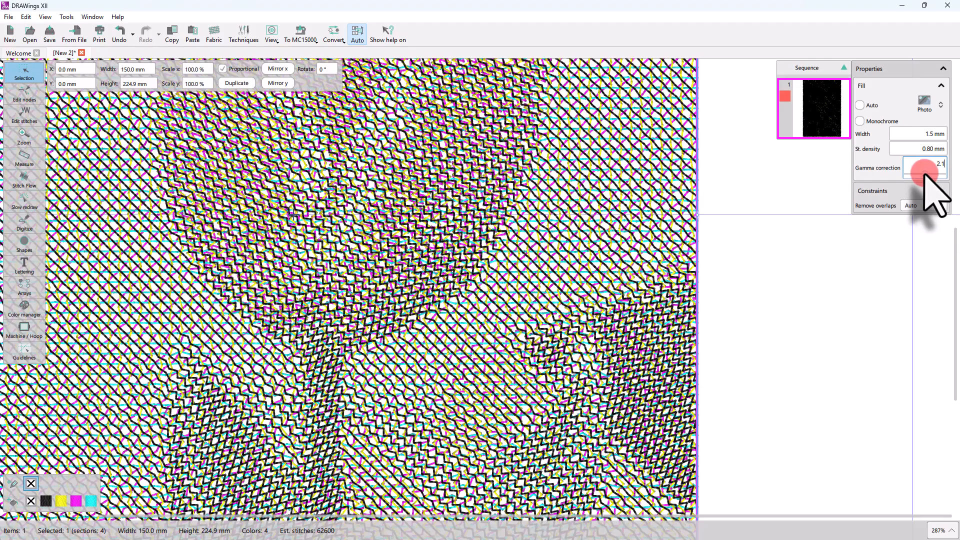
pyautogui.moveTo(924, 174); pyautogui.dragTo(928, 174)
pyautogui.scroll(-2, 429, 230)
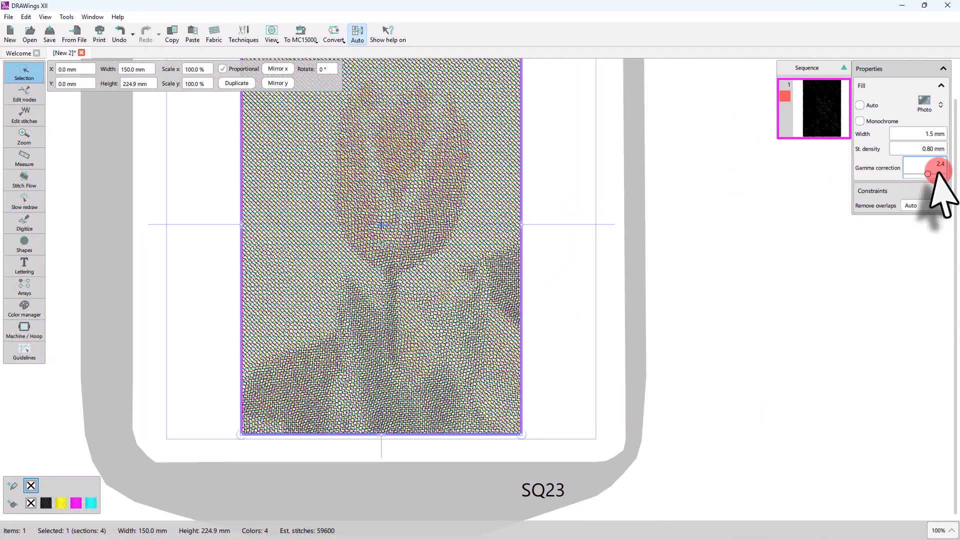
pyautogui.moveTo(928, 174); pyautogui.dragTo(932, 176)
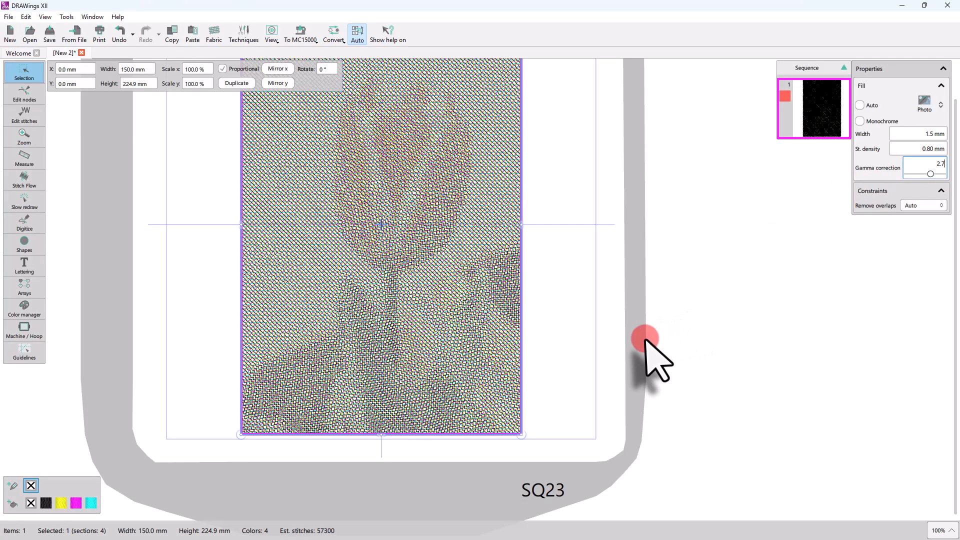
# Try the Cross and PaintStitch fill types on the tulip design.
pyautogui.click(925, 102)
pyautogui.click(904, 125)
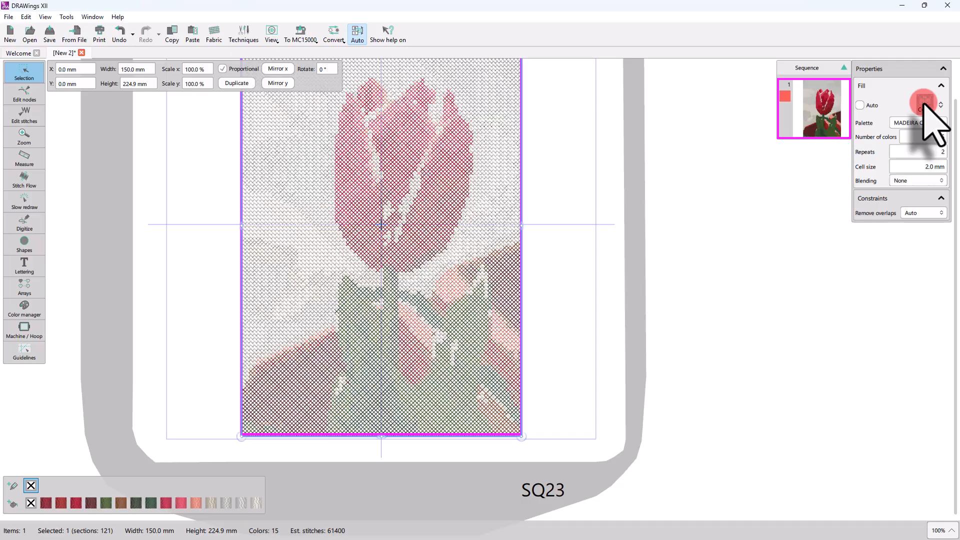
pyautogui.click(923, 103)
pyautogui.click(871, 152)
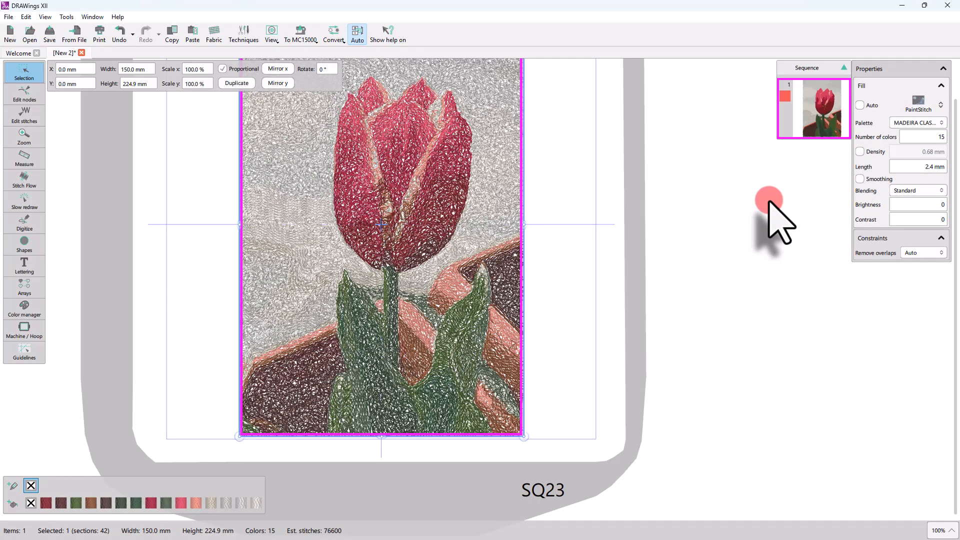
# Change the tulip design's fill type to Sketch and deselect the design.
pyautogui.click(920, 102)
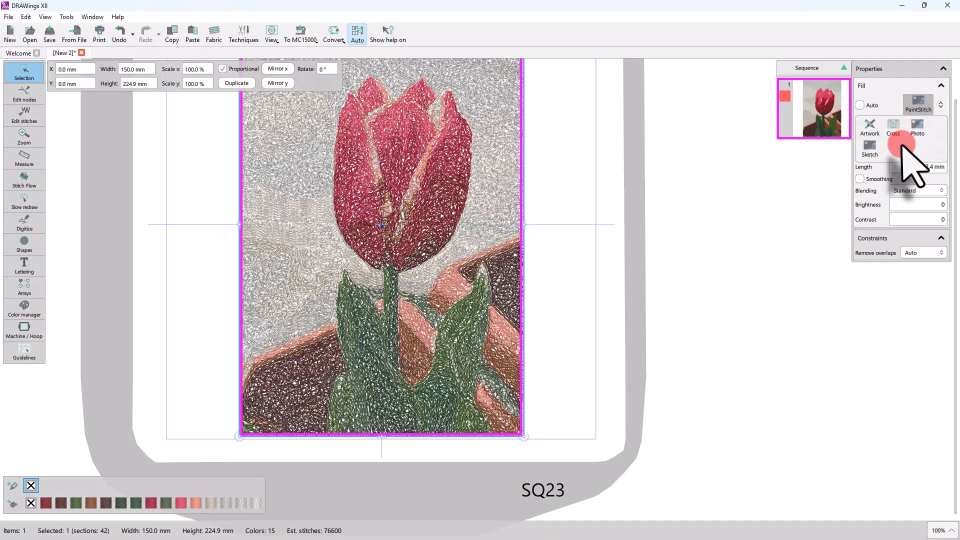
pyautogui.click(871, 149)
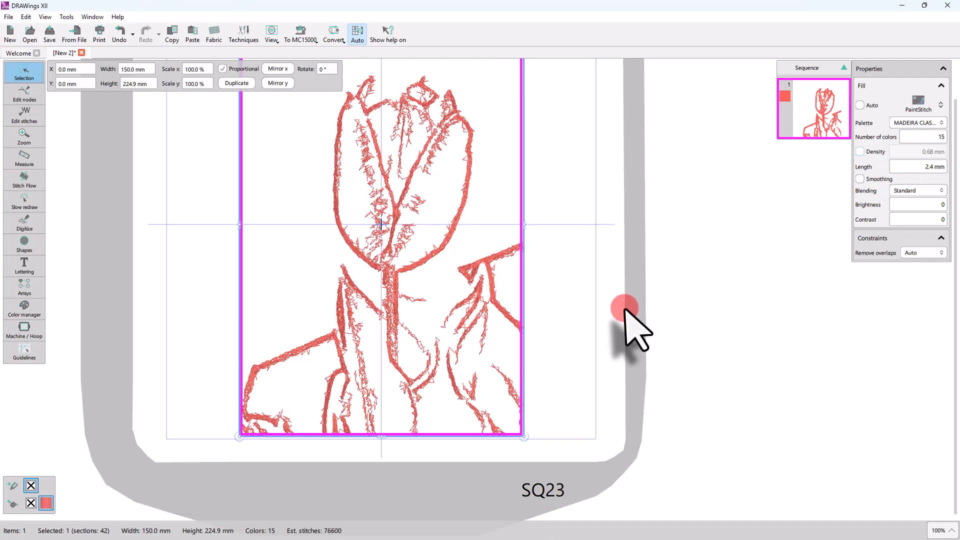
pyautogui.click(625, 310)
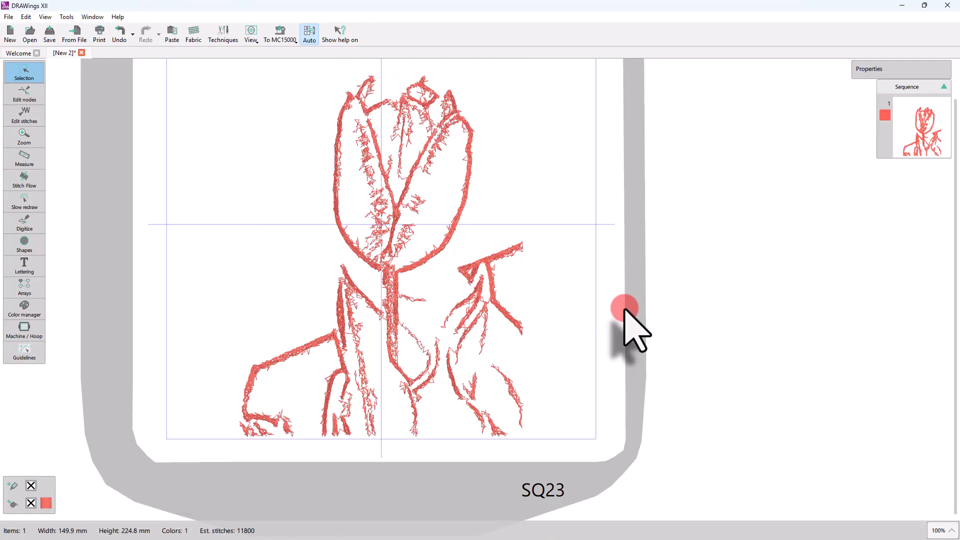